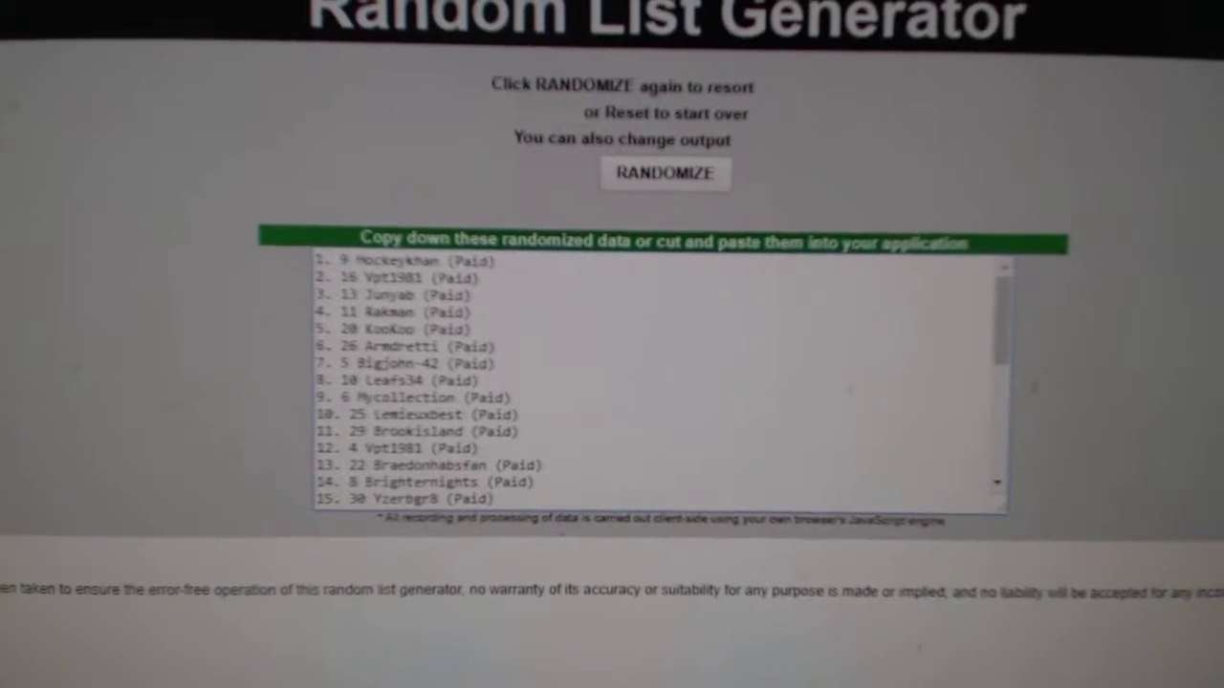
# Reshuffle the 30 participant names and copy the whole shuffled list
pyautogui.click(690, 201)
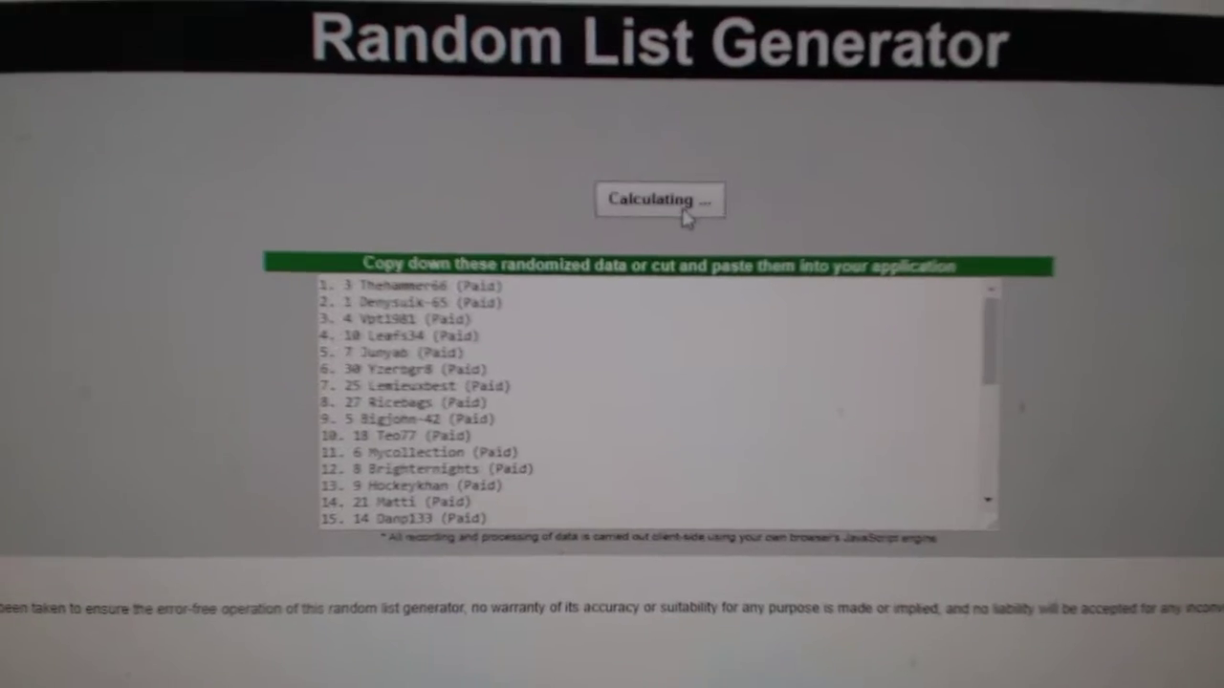
pyautogui.scroll(-5, 639, 334)
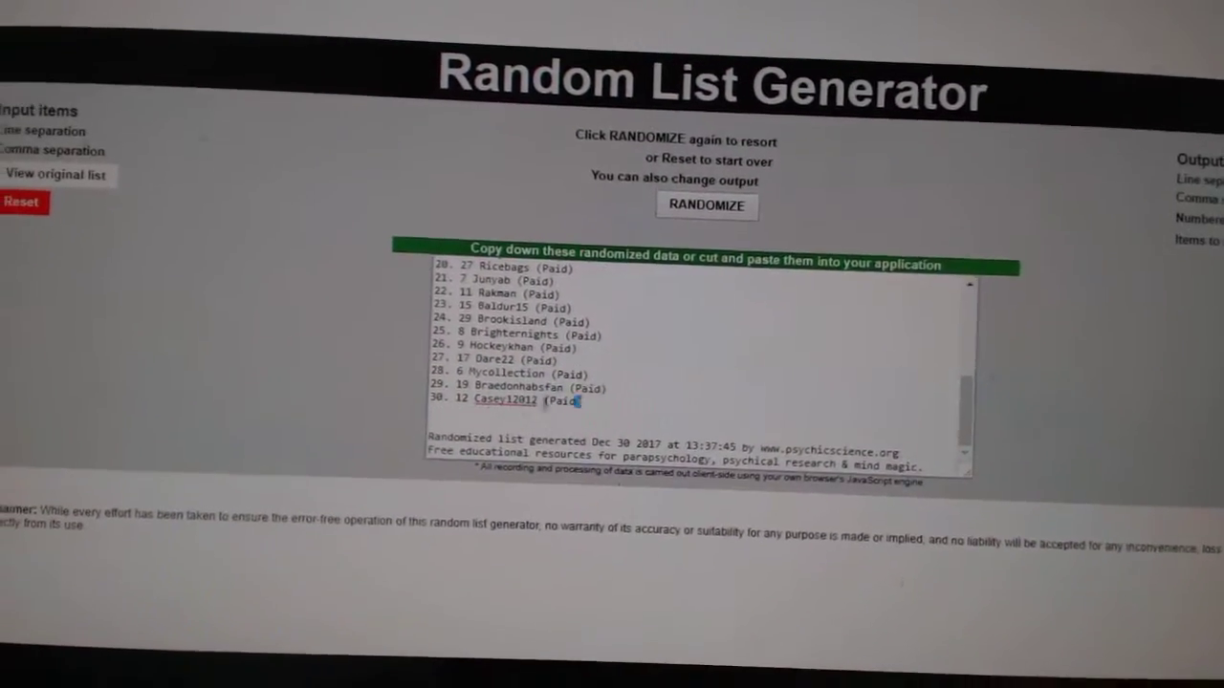
pyautogui.moveTo(590, 417); pyautogui.dragTo(420, 234)
pyautogui.rightClick(478, 286)
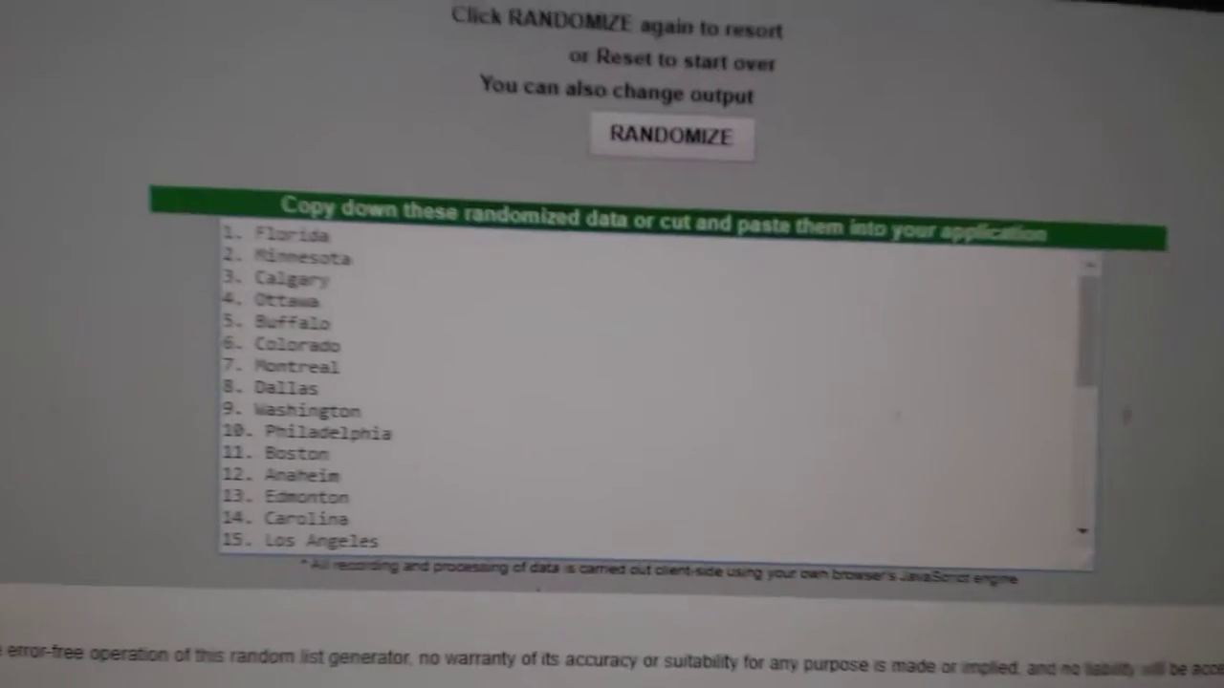
# Shuffle the NHL team list twice and copy all teams from Vancouver to Columbus
pyautogui.click(602, 286)
pyautogui.click(696, 169)
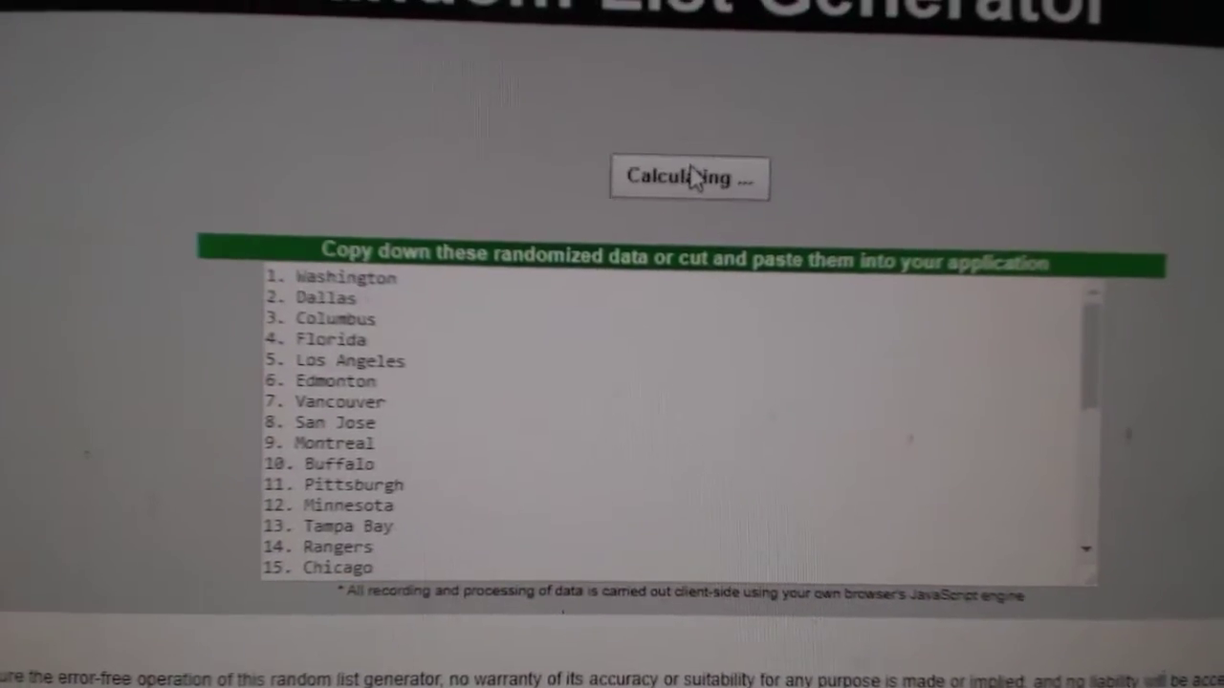
pyautogui.scroll(-5, 468, 352)
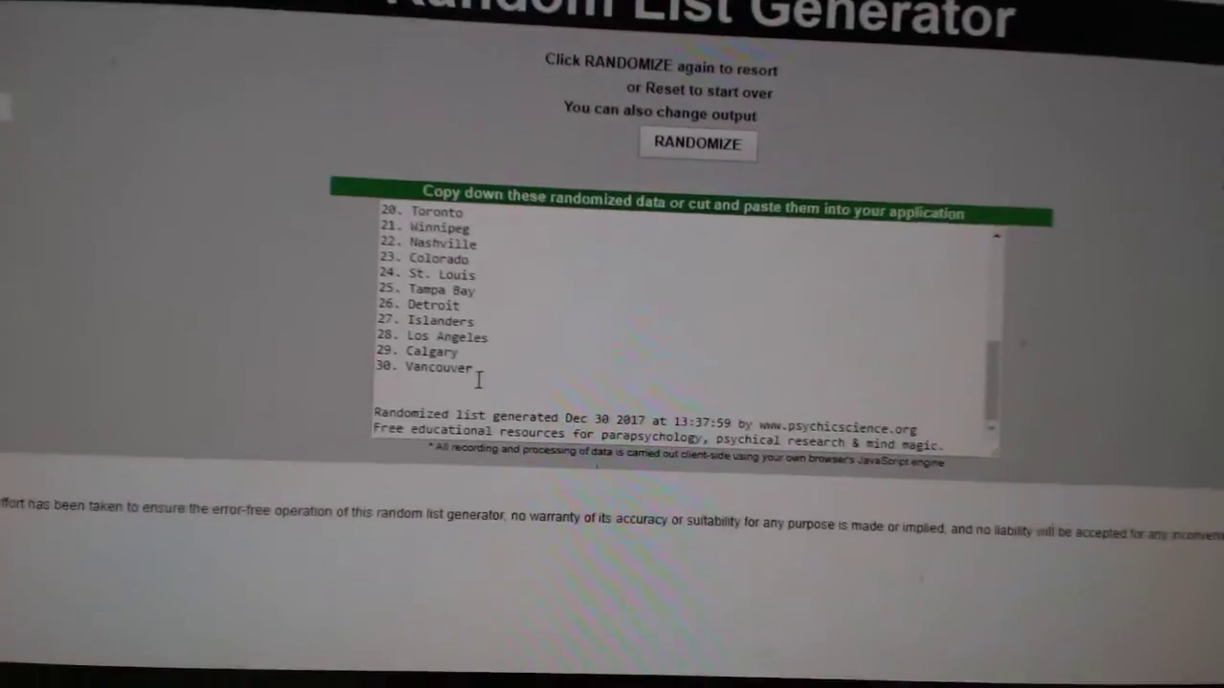
pyautogui.moveTo(490, 413); pyautogui.dragTo(382, 222)
pyautogui.rightClick(440, 248)
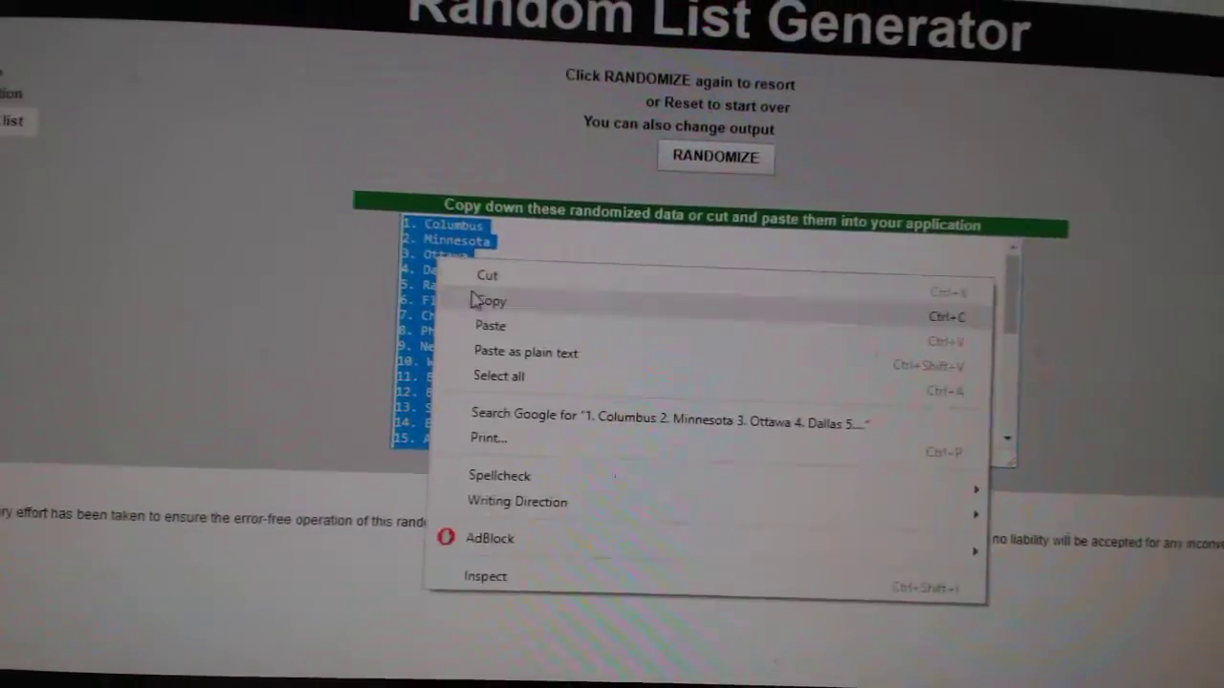
pyautogui.click(478, 296)
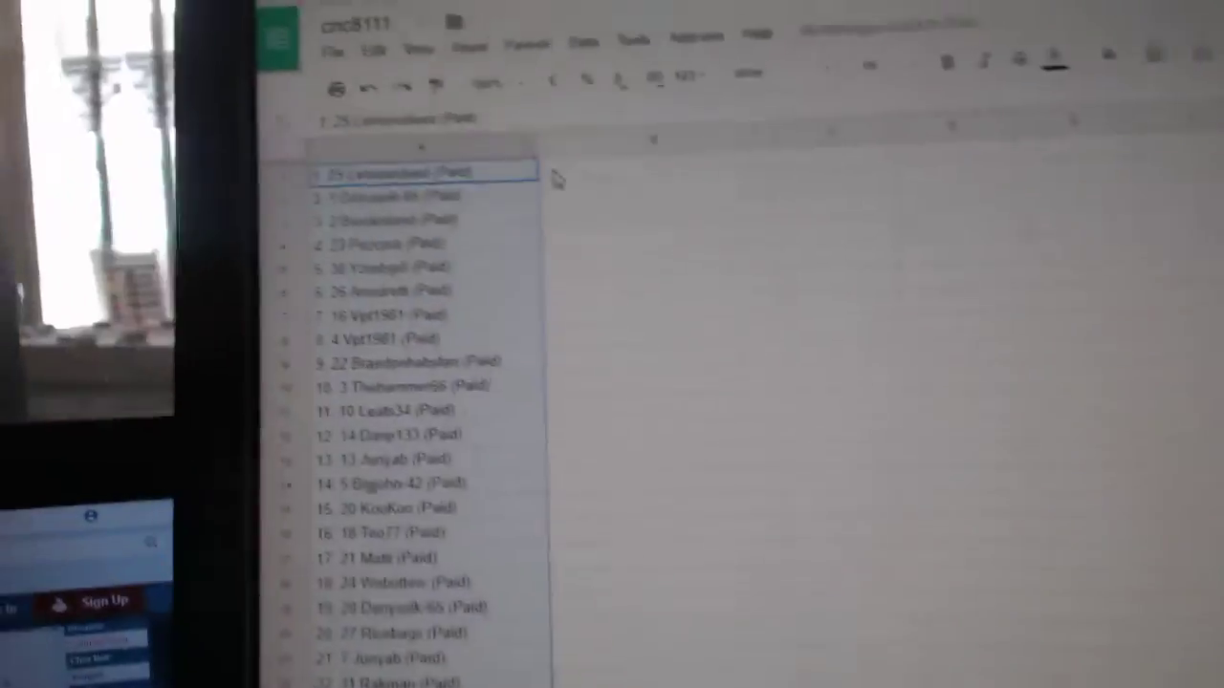
# Paste the shuffled team cities into column B starting at cell B1
pyautogui.click(420, 188)
pyautogui.hotkey('ctrl', 'v')
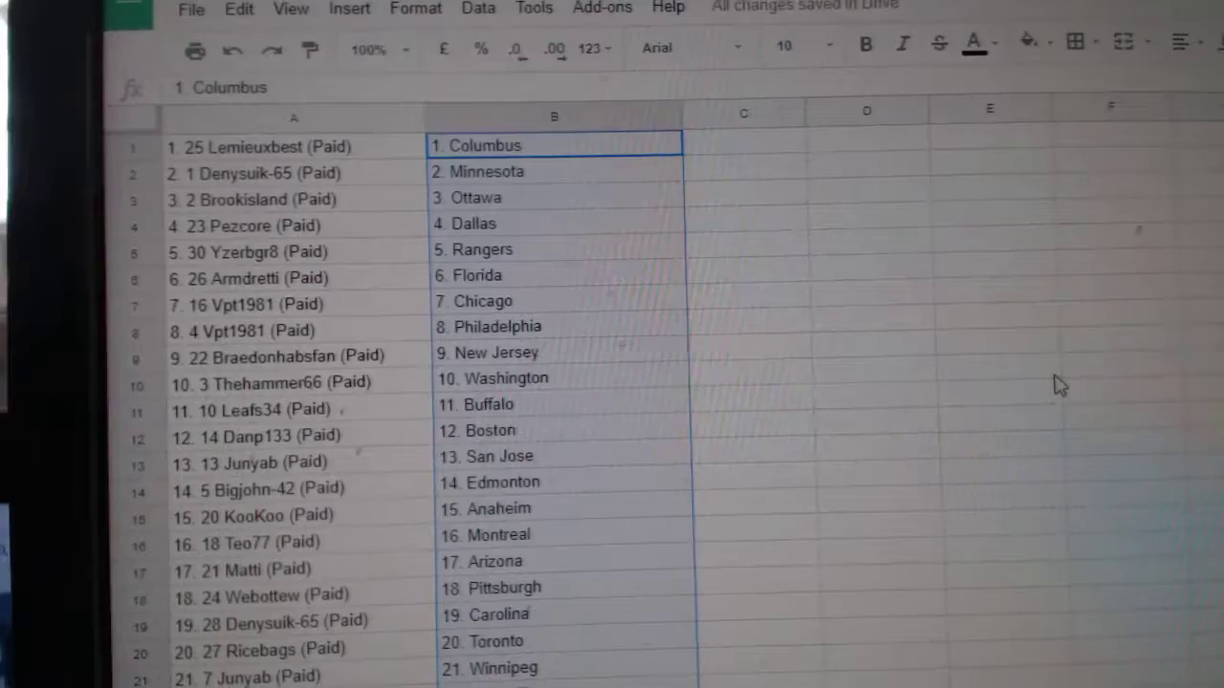
pyautogui.click(1004, 388)
pyautogui.scroll(-2, 1004, 389)
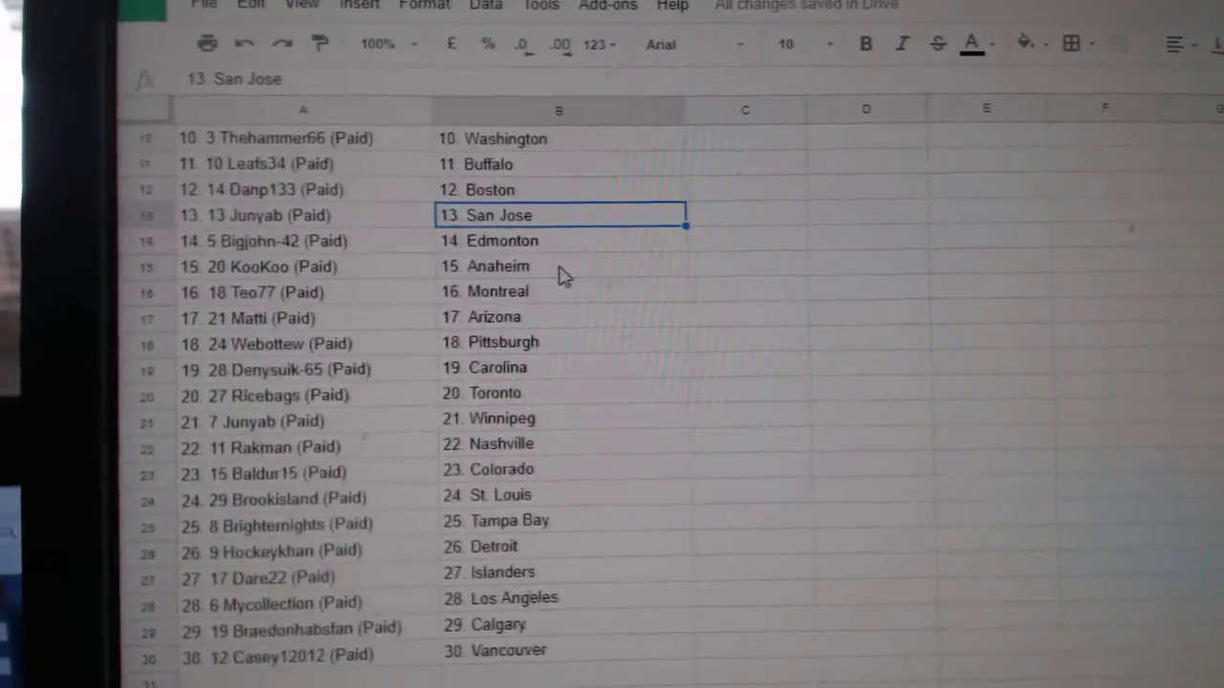
pyautogui.scroll(-3, 563, 275)
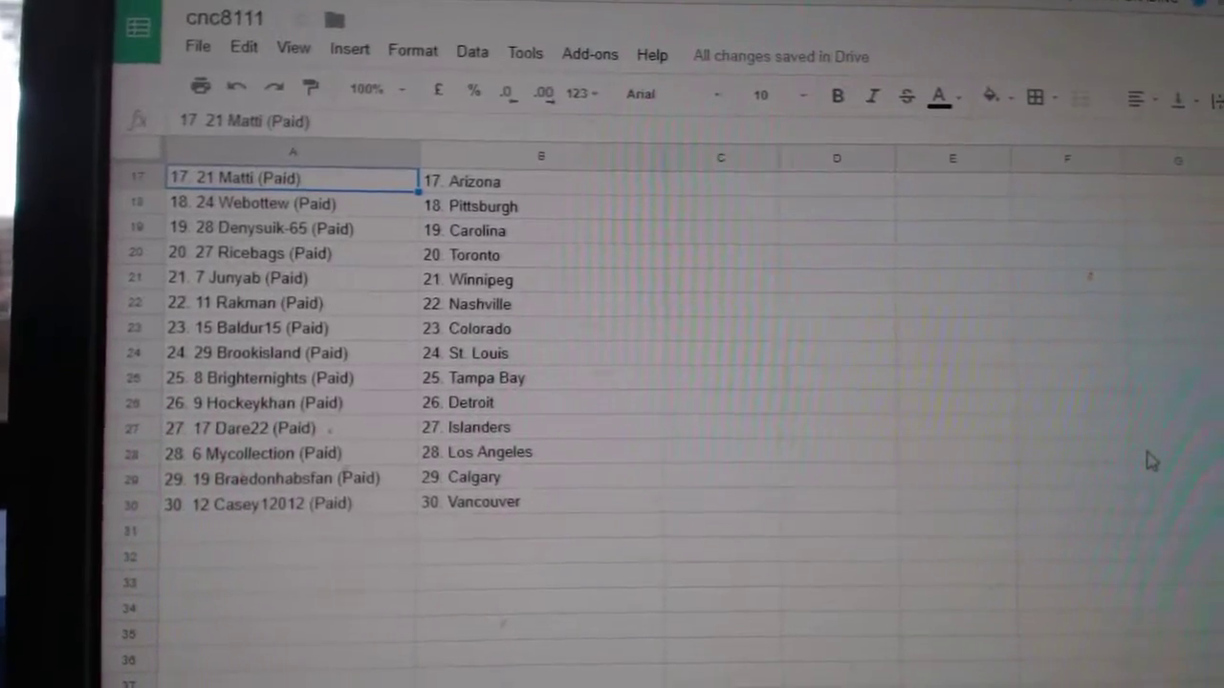
pyautogui.click(1134, 459)
pyautogui.scroll(-5, 1123, 459)
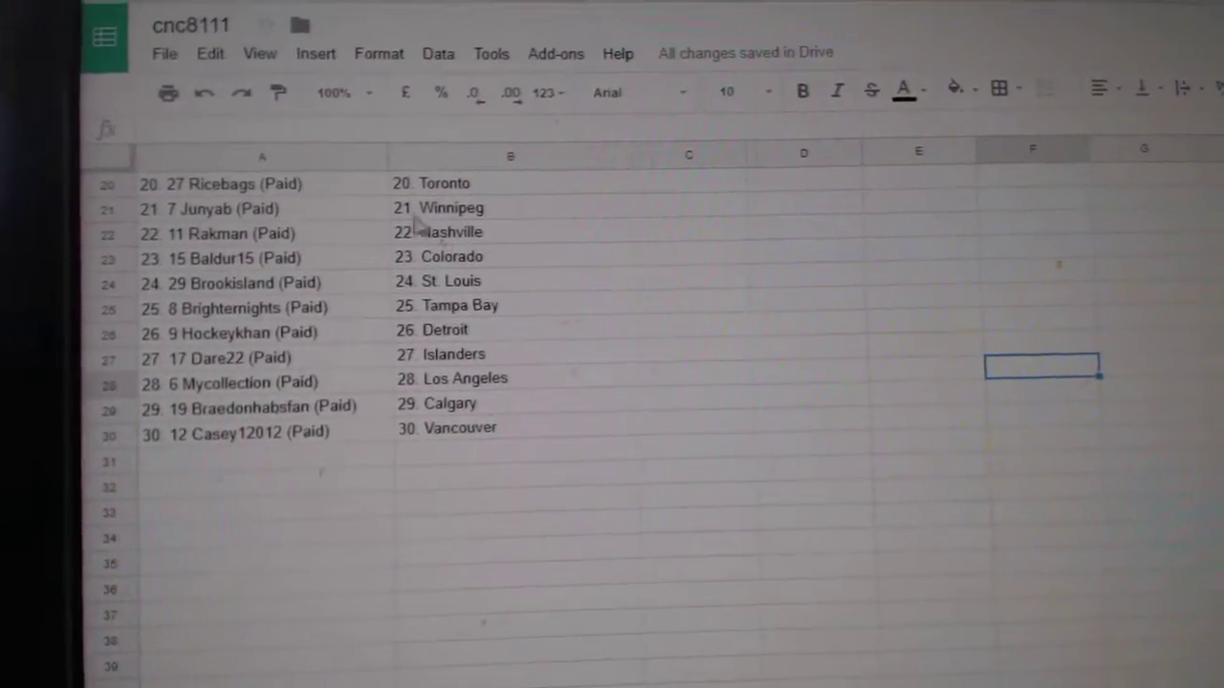
pyautogui.click(397, 232)
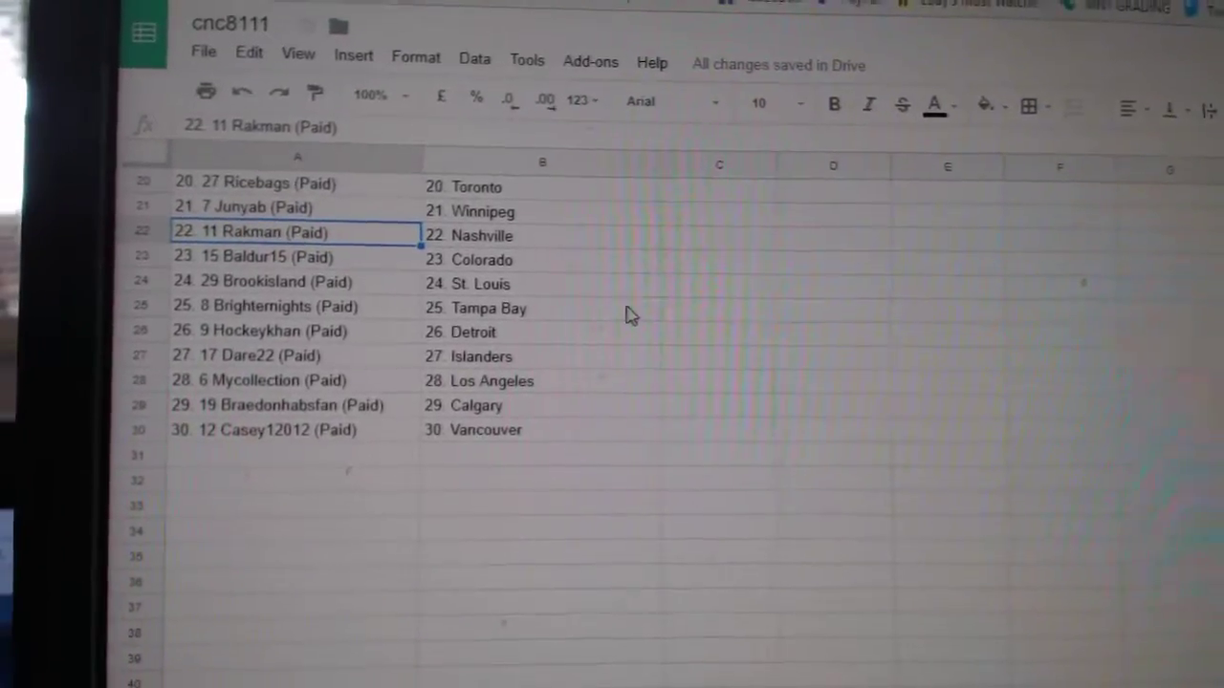
pyautogui.click(487, 316)
pyautogui.scroll(-3, 497, 317)
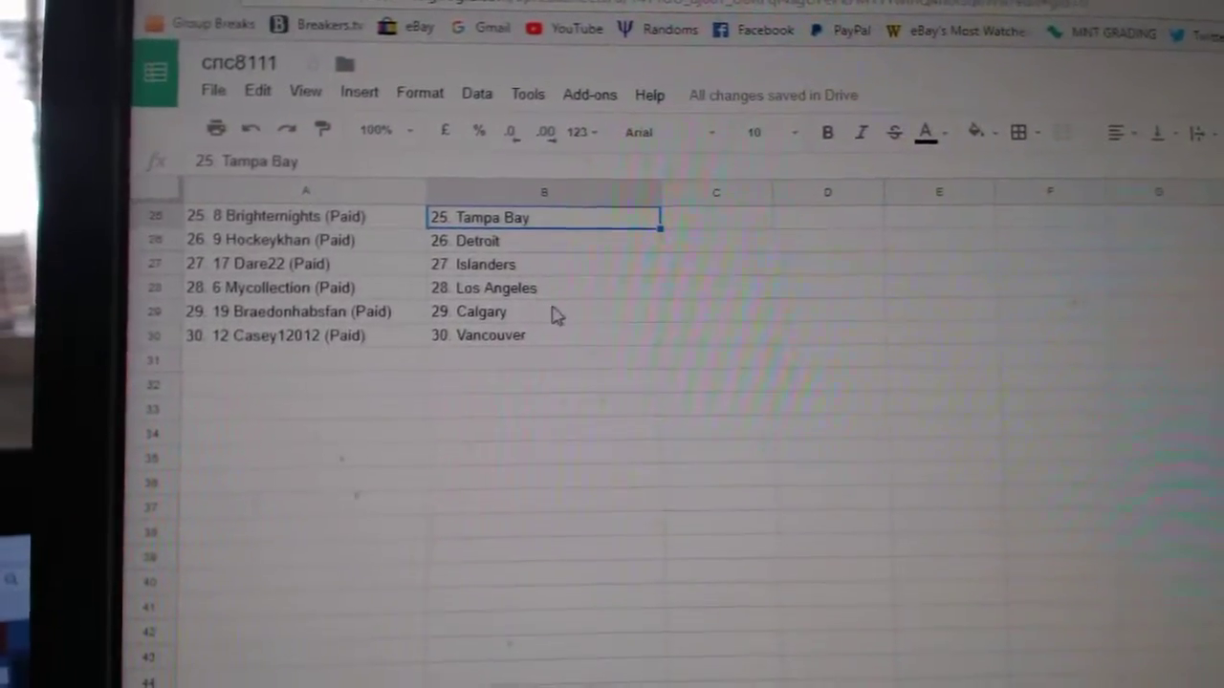
pyautogui.click(564, 314)
pyautogui.scroll(-1, 560, 325)
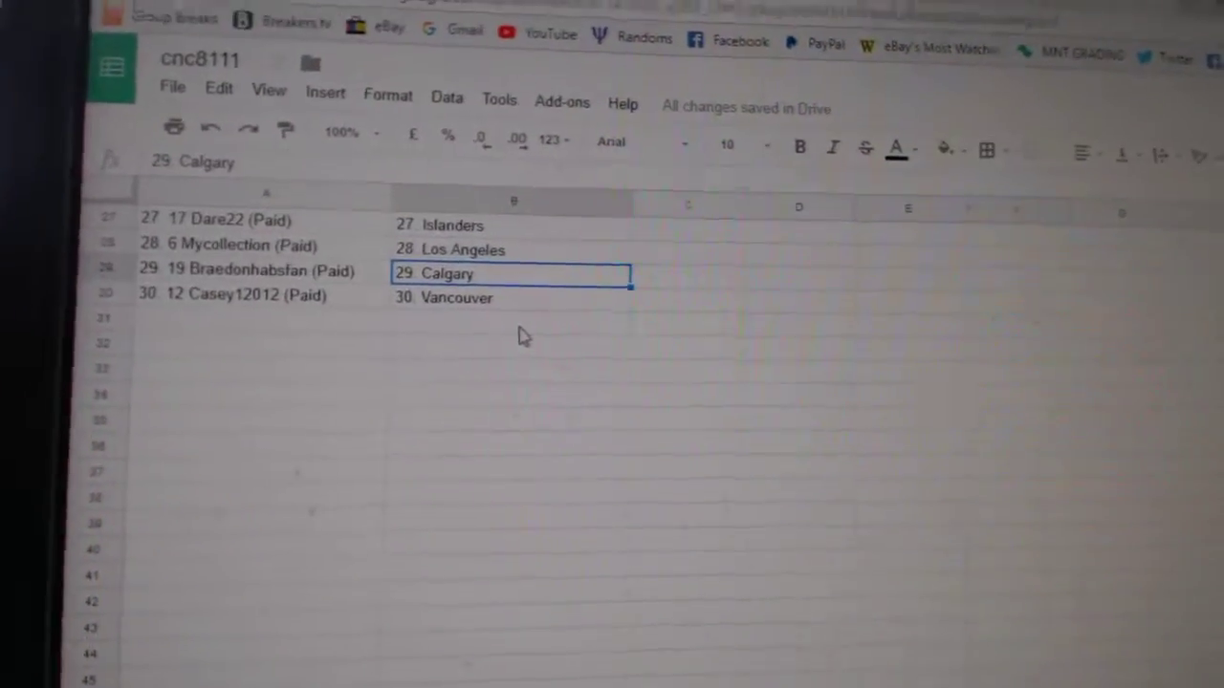